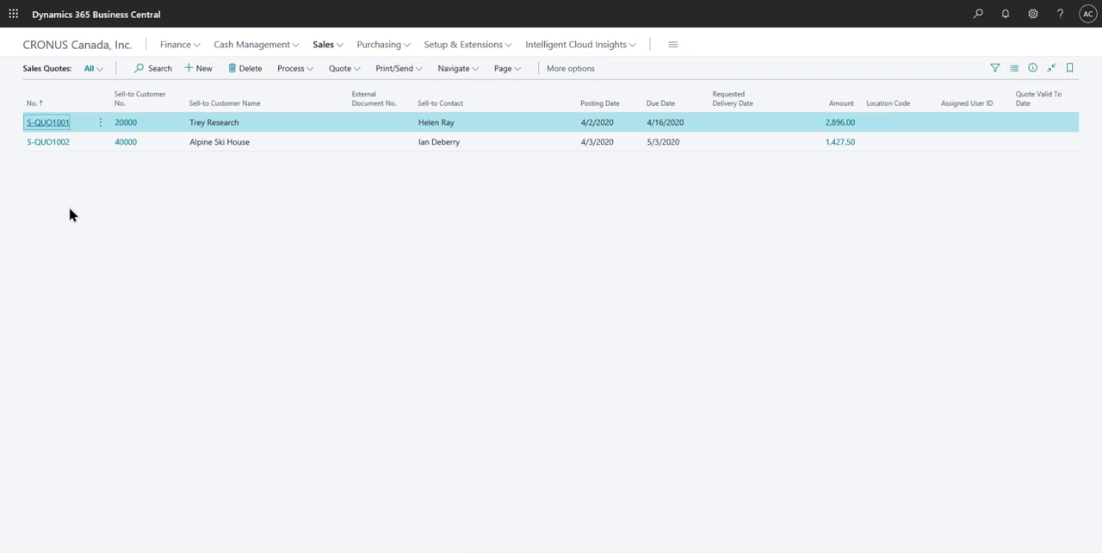
# Show the Sales area from the Role Center to reach the Sales Quotes list
pyautogui.click(323, 44)
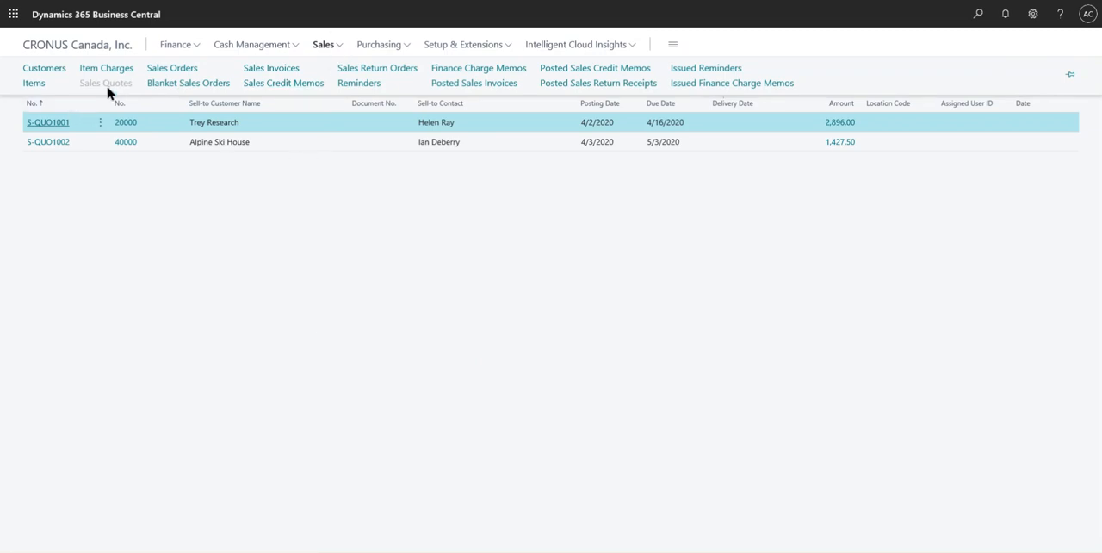
# Open quote S-QUO1001 for Trey Research and review its line of 10 BERLIN guest chairs
pyautogui.click(198, 222)
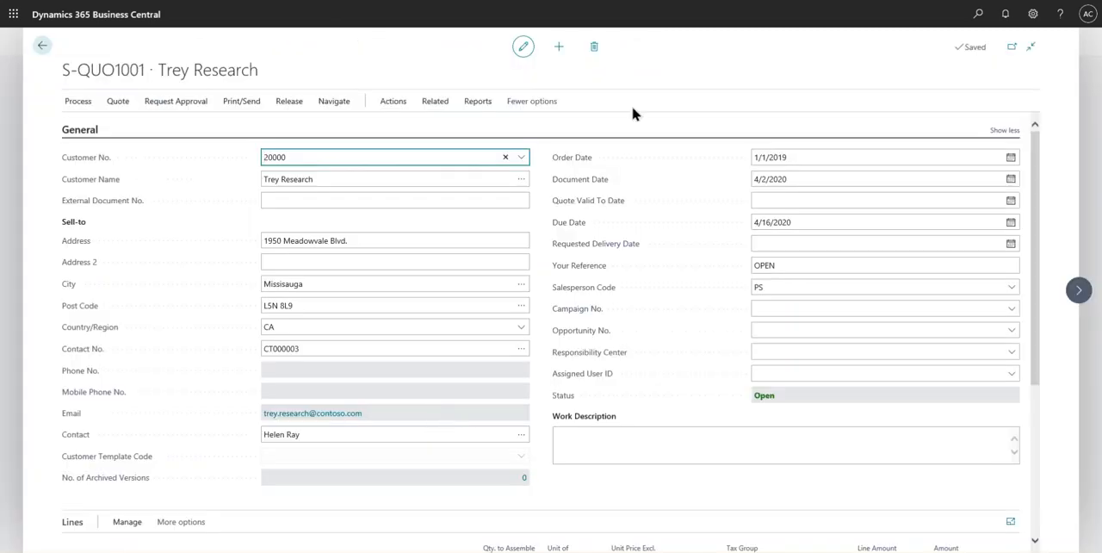
pyautogui.click(604, 492)
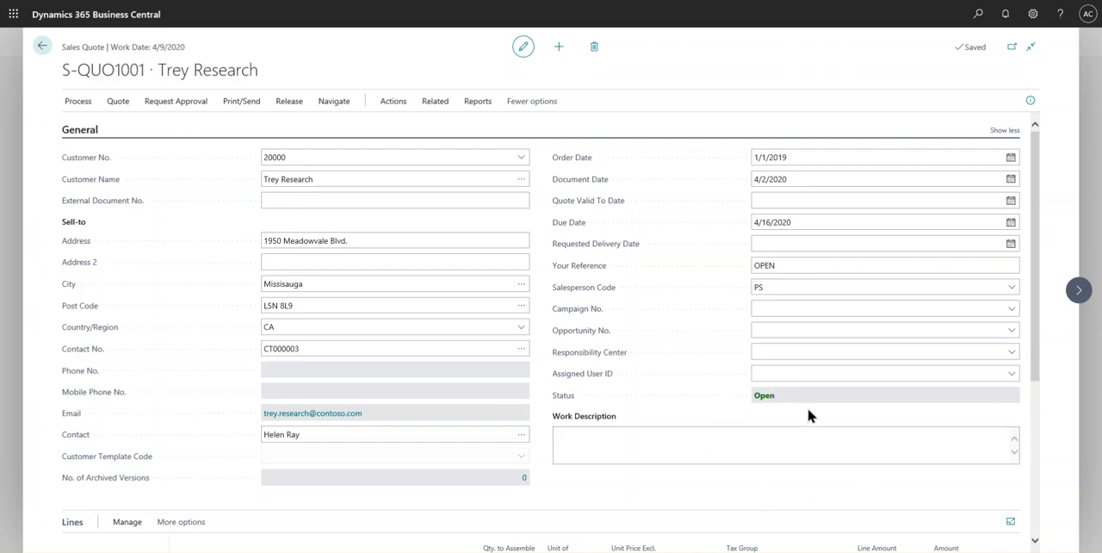
pyautogui.scroll(-5, 1000, 352)
pyautogui.scroll(-2, 860, 388)
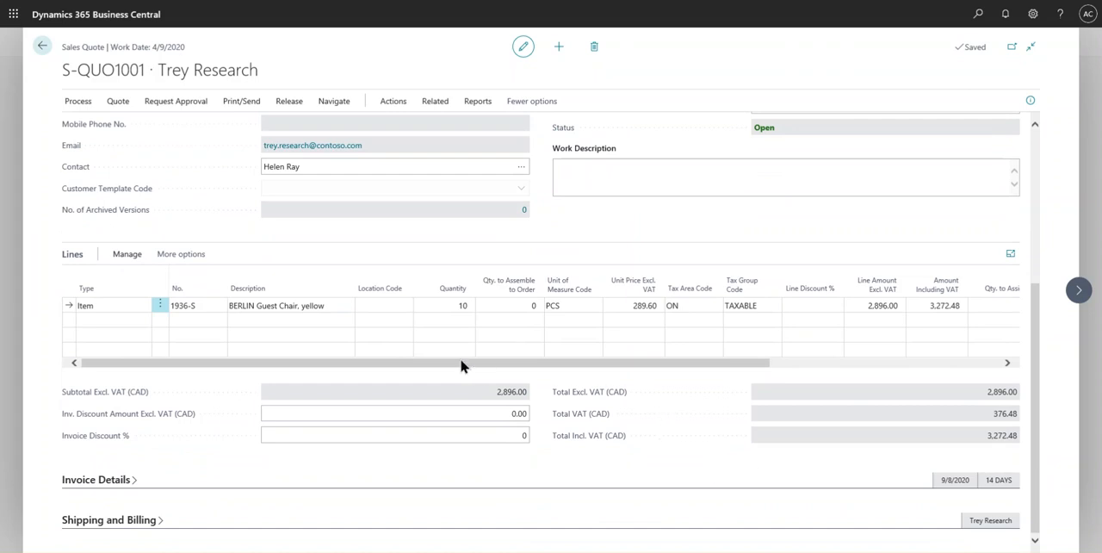
pyautogui.moveTo(392, 362); pyautogui.dragTo(699, 362)
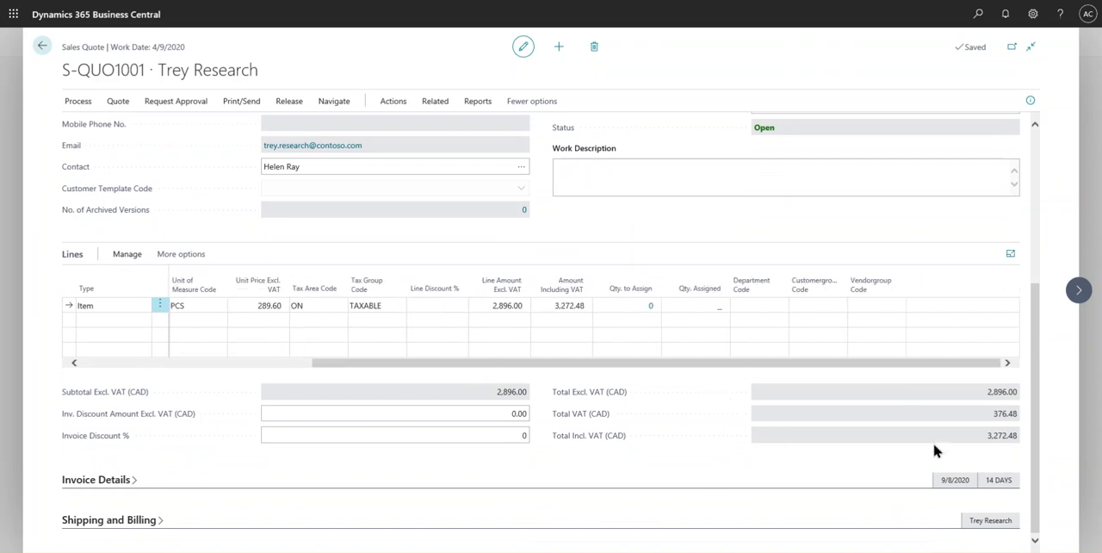
pyautogui.scroll(6, 1035, 403)
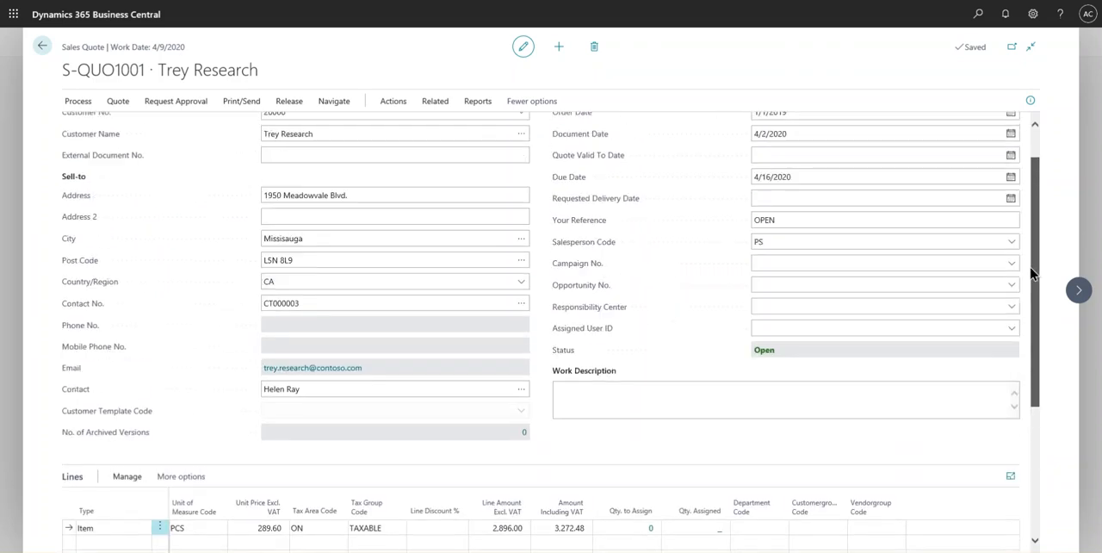
# Set quote S-QUO1001's status to Released
pyautogui.click(289, 101)
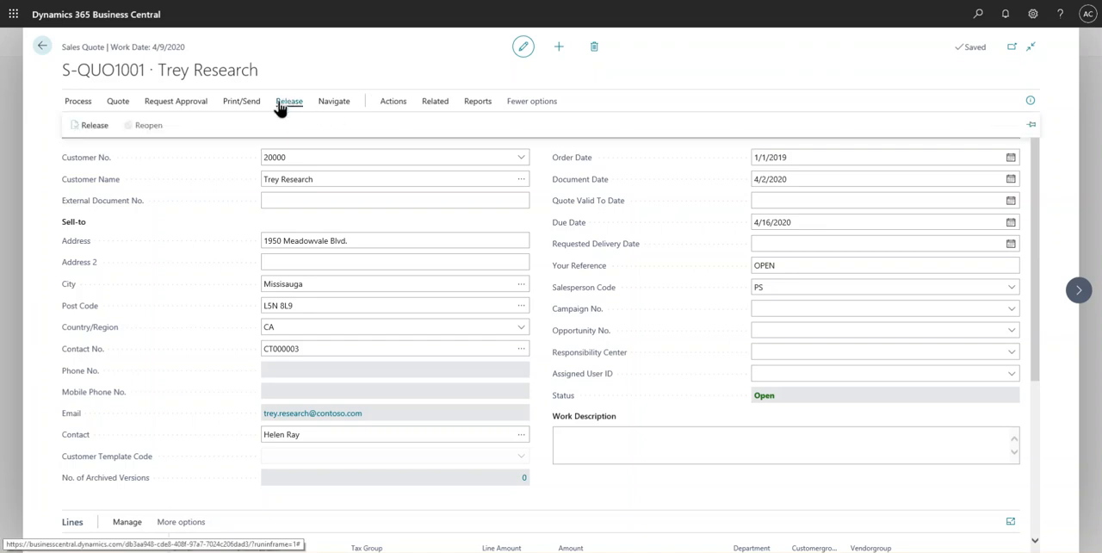
pyautogui.click(87, 125)
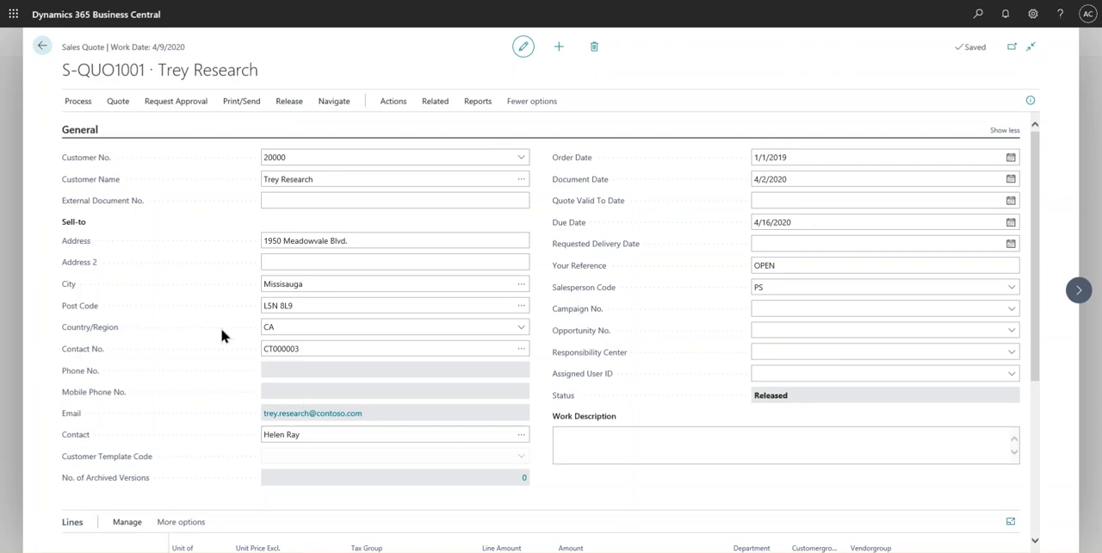
# Convert the quote into a sales order via Make Order, confirming the conversion
pyautogui.click(77, 100)
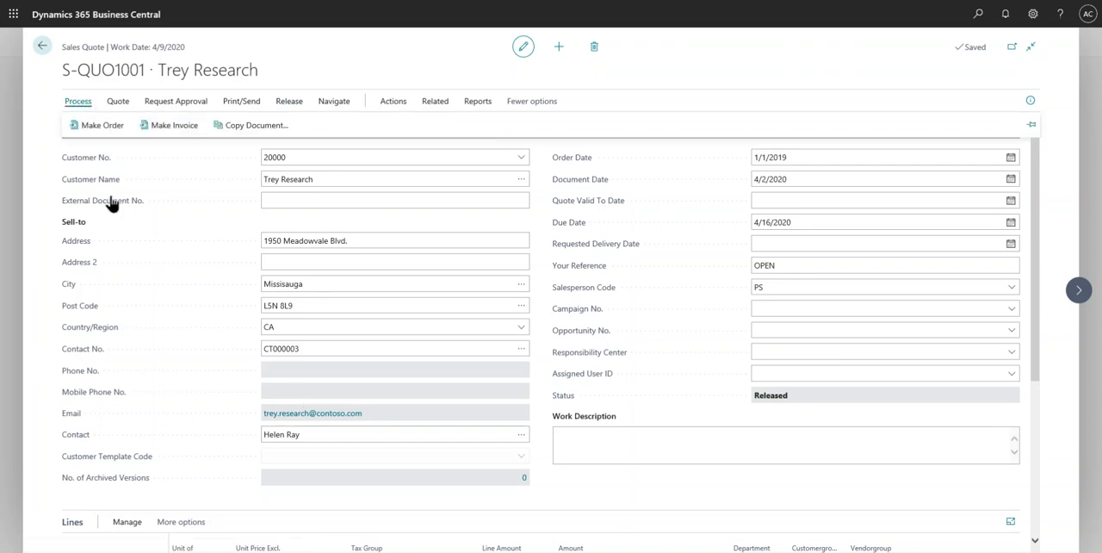
pyautogui.click(94, 125)
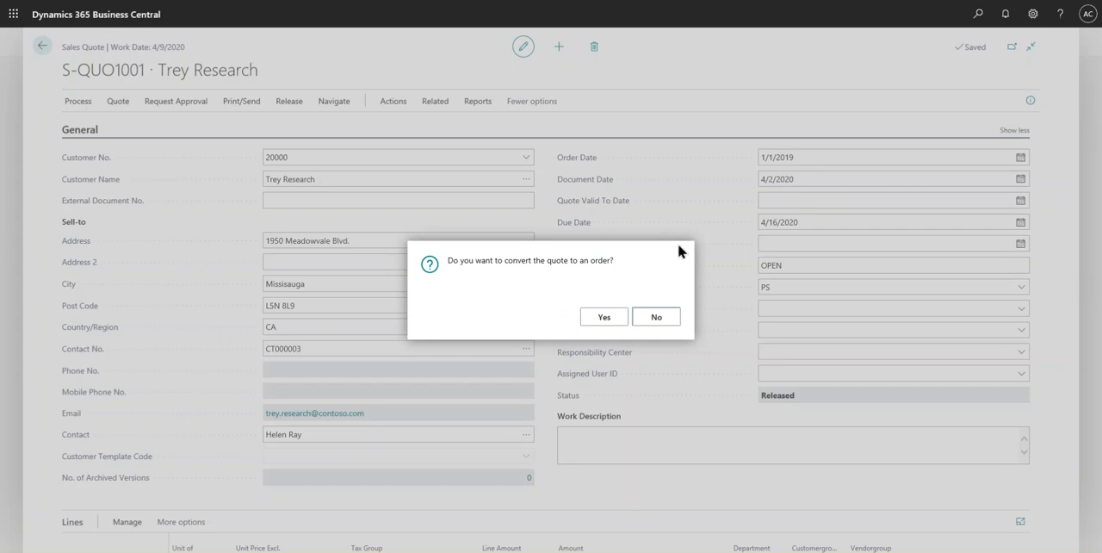
pyautogui.click(603, 317)
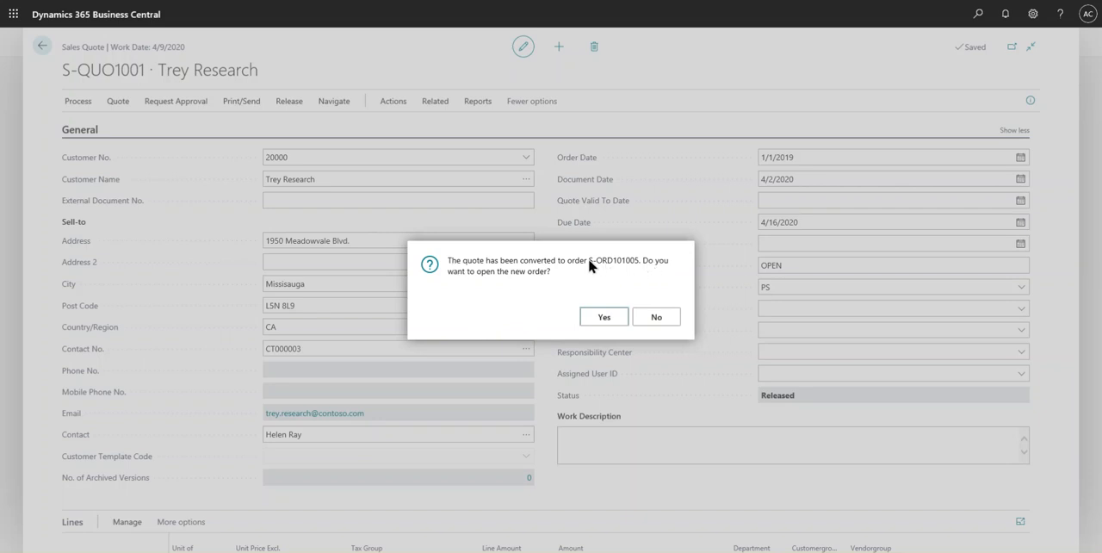
# Open the newly created sales order S-ORD101005 from the confirmation message
pyautogui.doubleClick(613, 260)
pyautogui.click(480, 292)
pyautogui.click(603, 316)
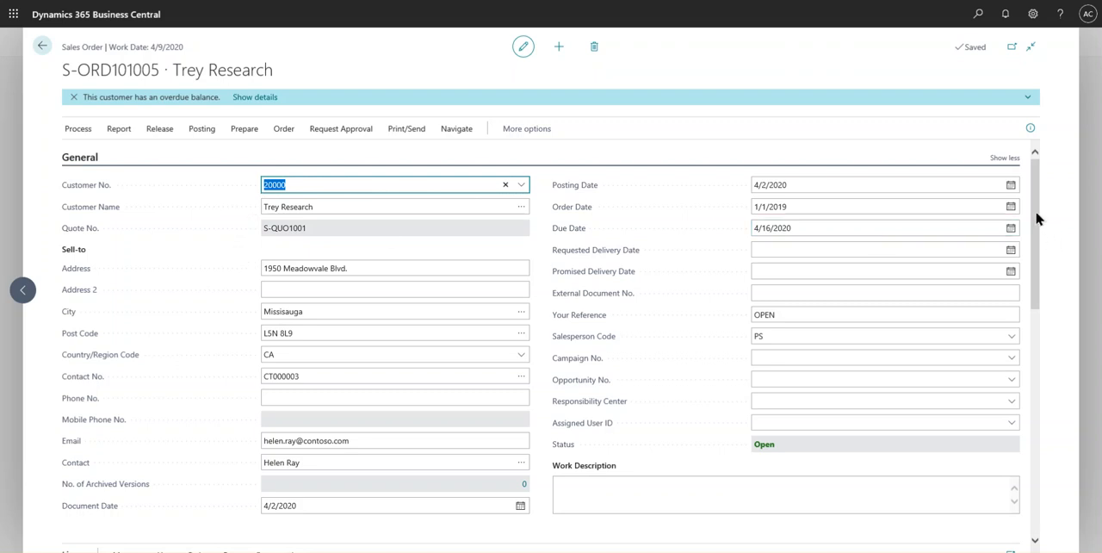
pyautogui.moveTo(1037, 218); pyautogui.dragTo(1036, 239)
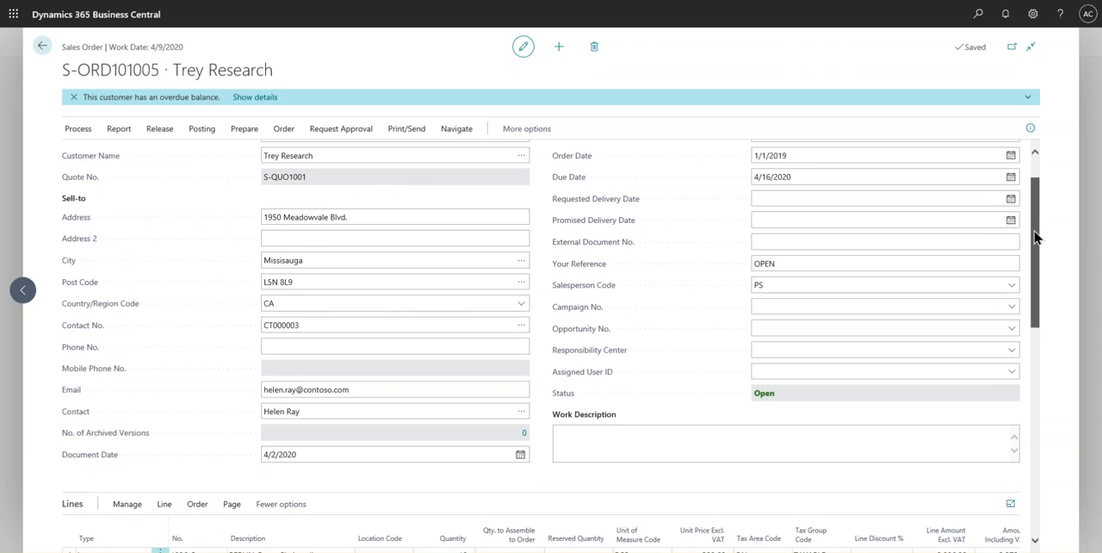
pyautogui.moveTo(1035, 238); pyautogui.dragTo(1035, 293)
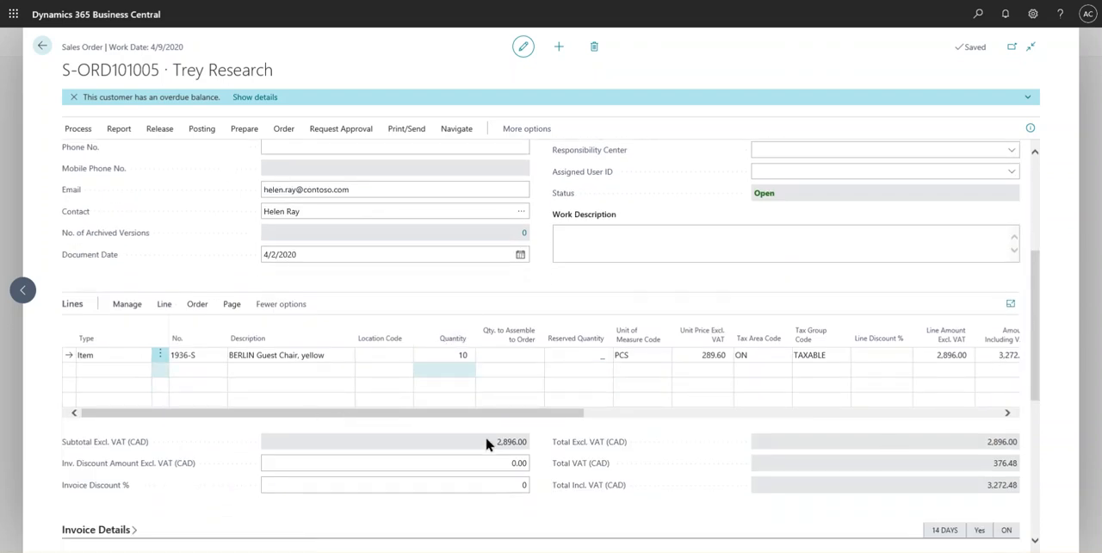
pyautogui.moveTo(488, 444); pyautogui.dragTo(632, 435)
# Scroll the order's Lines grid to the Qty. to Ship and Qty. to Invoice columns
pyautogui.click(565, 413)
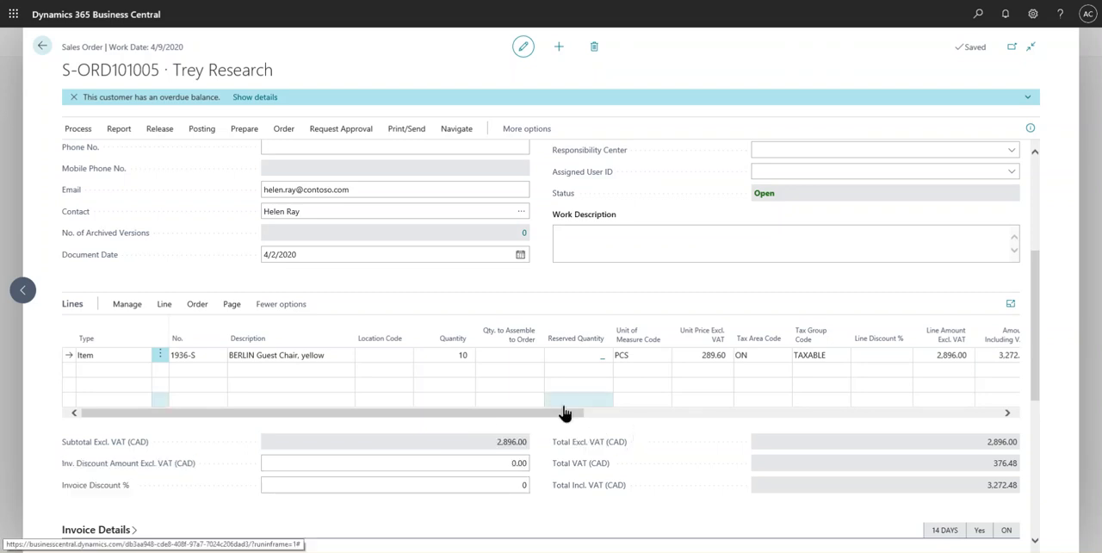
pyautogui.moveTo(565, 413); pyautogui.dragTo(693, 411)
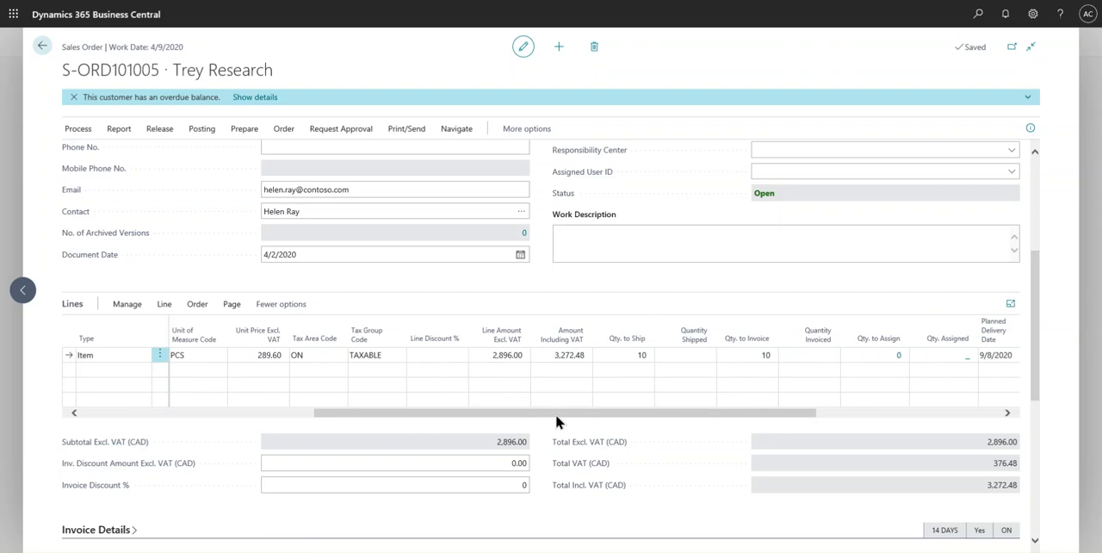
pyautogui.moveTo(556, 413); pyautogui.dragTo(633, 413)
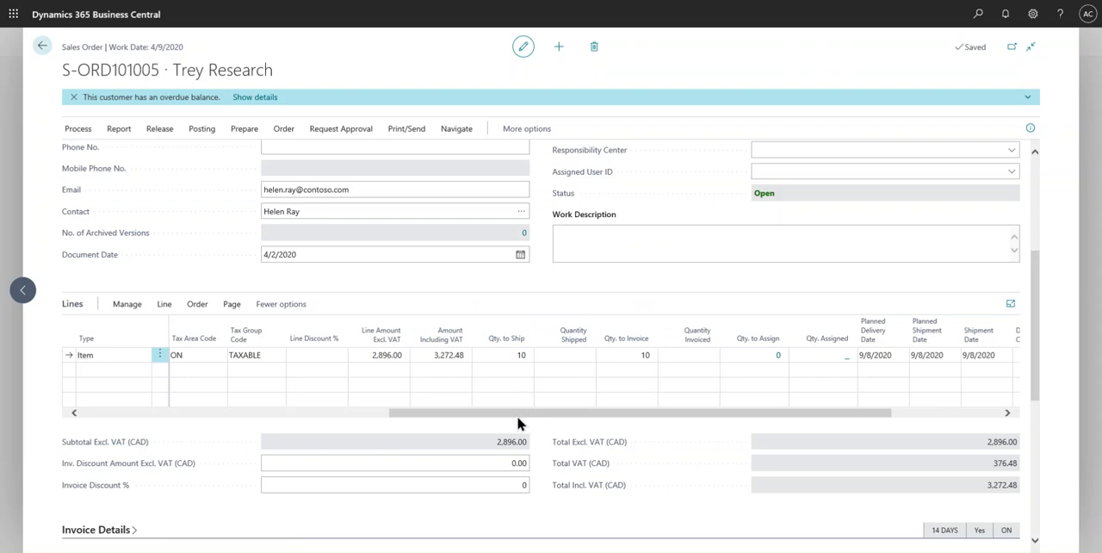
# Set the line's Qty. to Ship to 5 of the 10 chairs
pyautogui.click(504, 355)
pyautogui.click(520, 356)
pyautogui.write('5')
pyautogui.click(541, 283)
# Post the shipment only, releasing order S-ORD101005
pyautogui.click(202, 128)
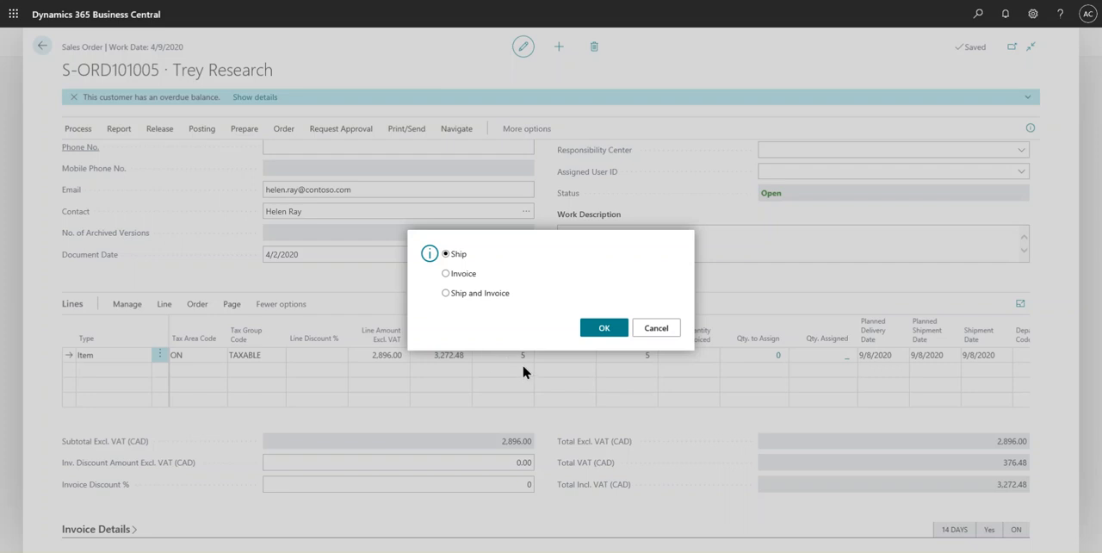
pyautogui.click(604, 328)
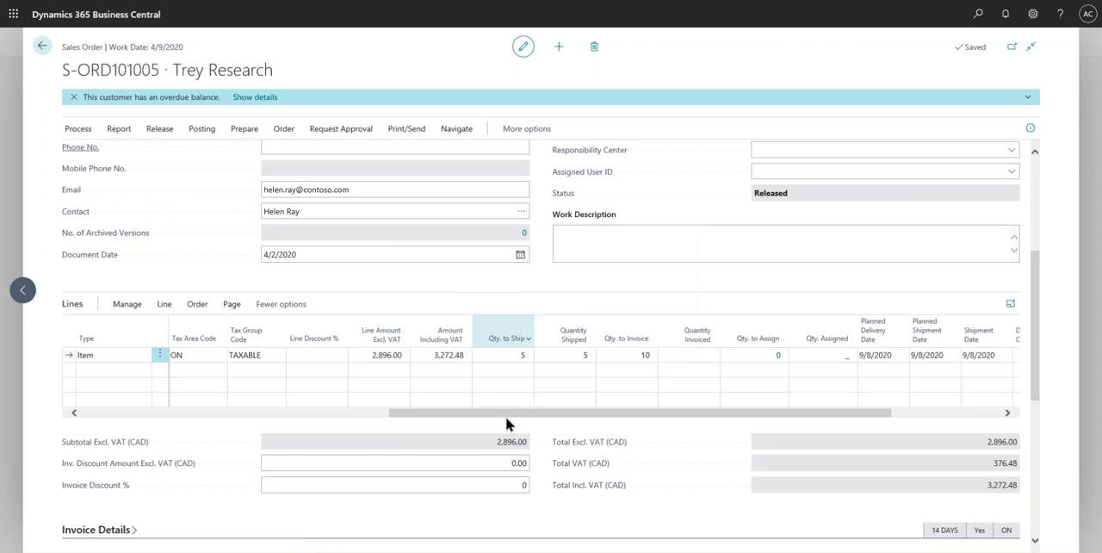
# Set the line's Qty. to Invoice to 5 shipped chairs
pyautogui.click(637, 356)
pyautogui.click(627, 403)
pyautogui.moveTo(642, 413); pyautogui.dragTo(232, 420)
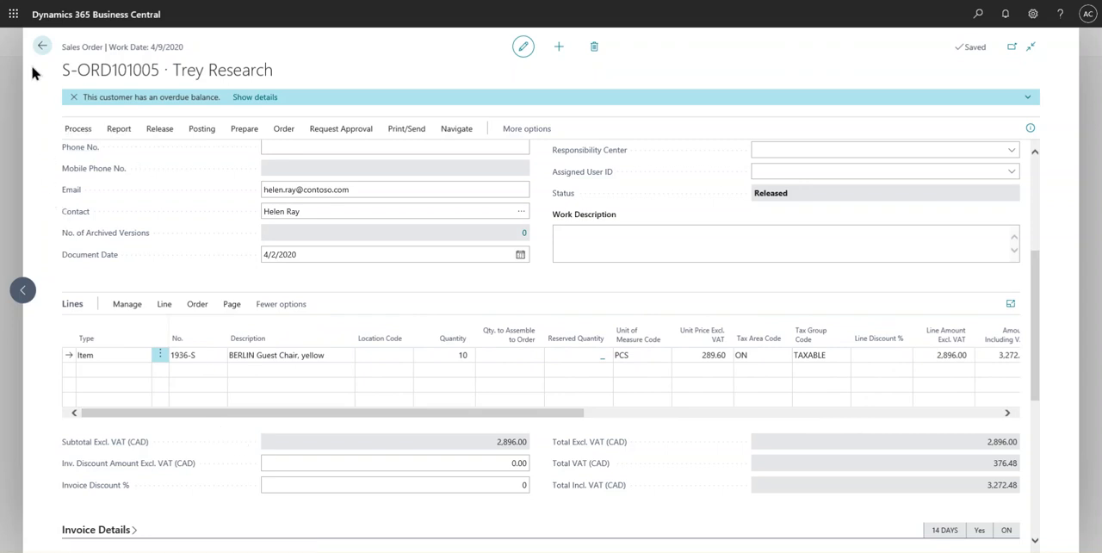
pyautogui.moveTo(551, 420); pyautogui.dragTo(757, 420)
pyautogui.click(746, 355)
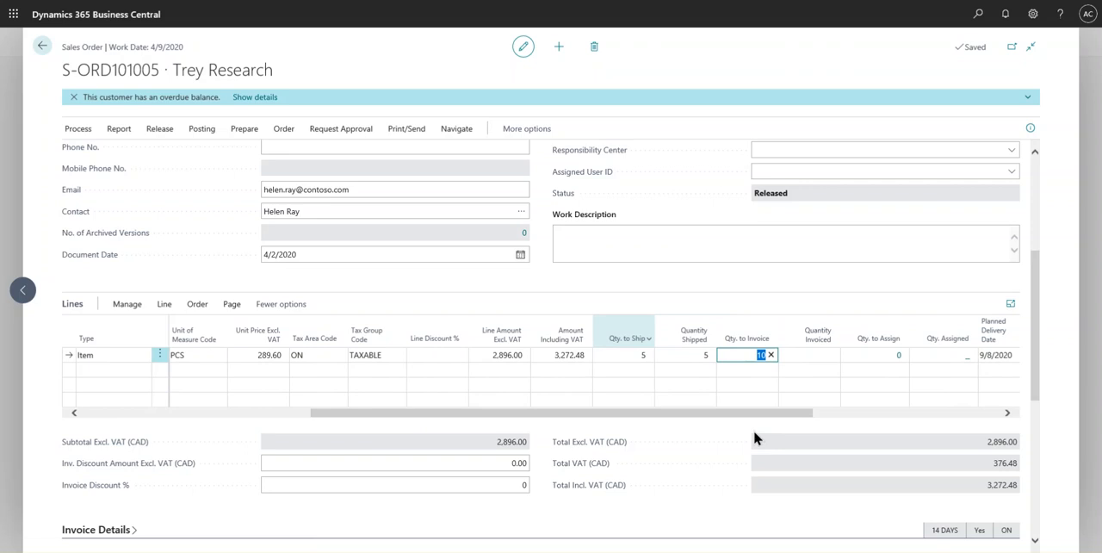
pyautogui.write('5')
pyautogui.click(753, 429)
# Post the invoice only for the 5 shipped chairs
pyautogui.click(77, 128)
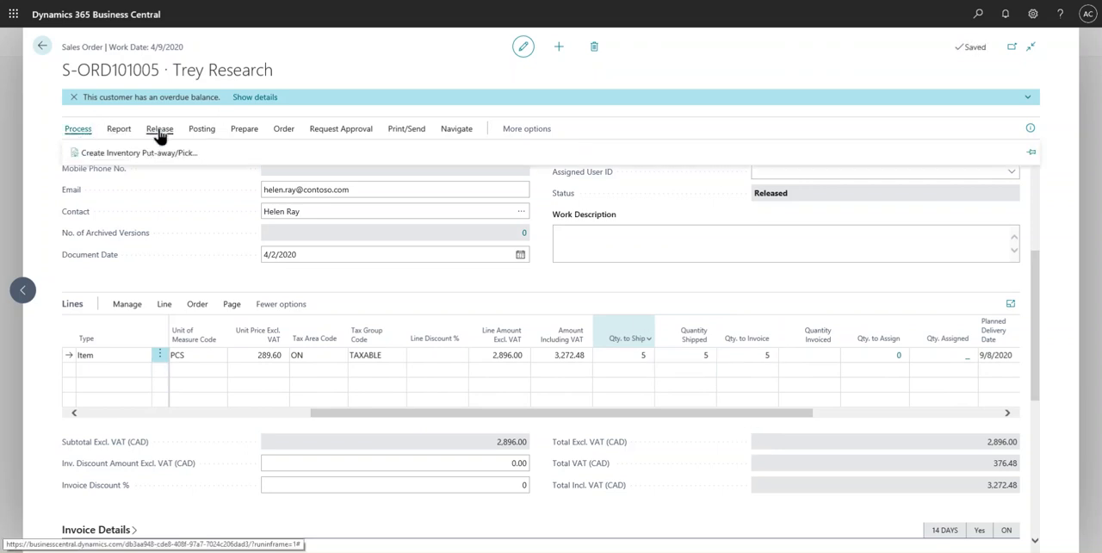
pyautogui.click(202, 128)
pyautogui.click(91, 152)
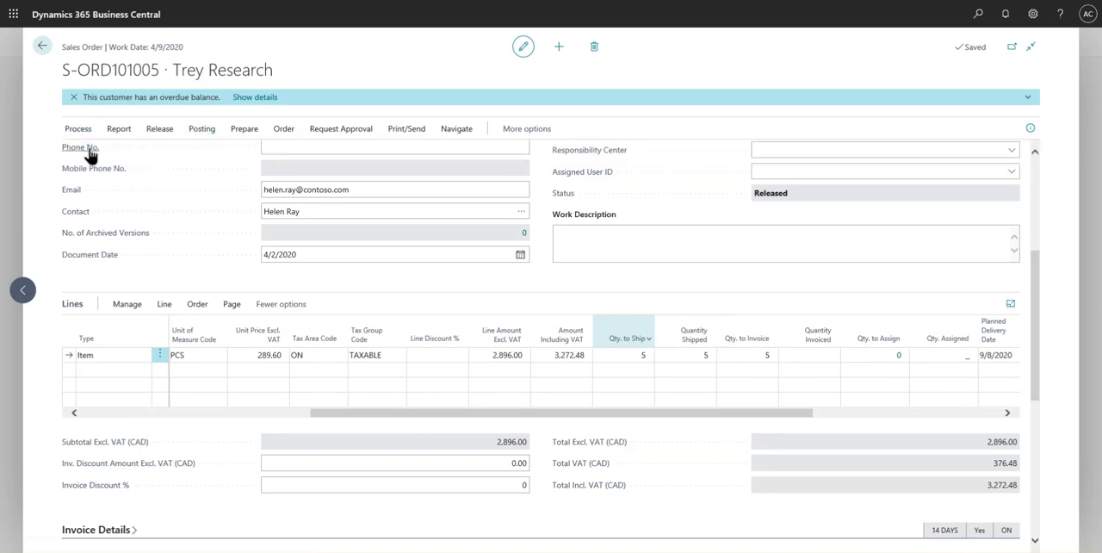
pyautogui.click(445, 273)
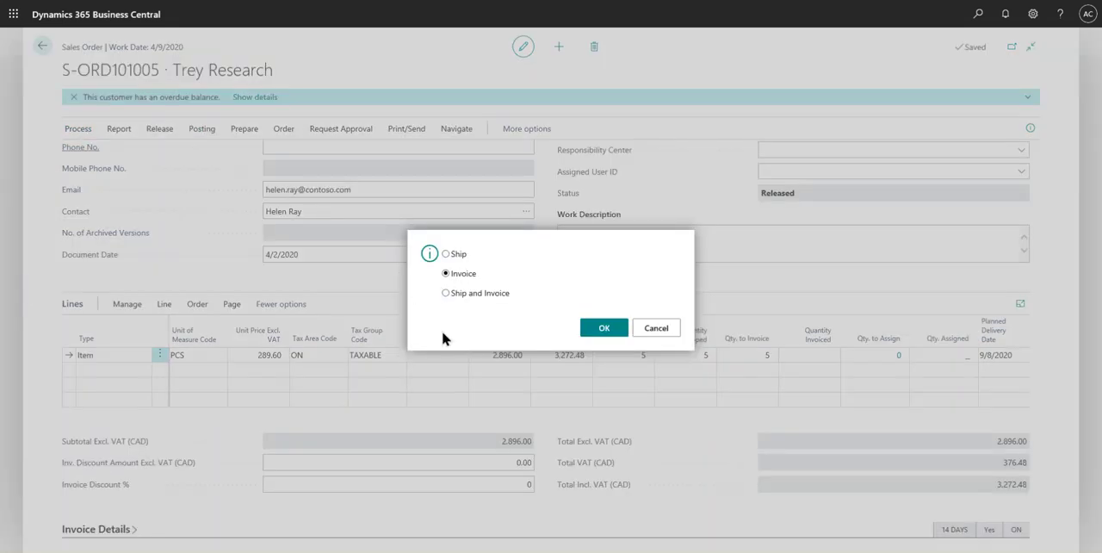
pyautogui.click(604, 327)
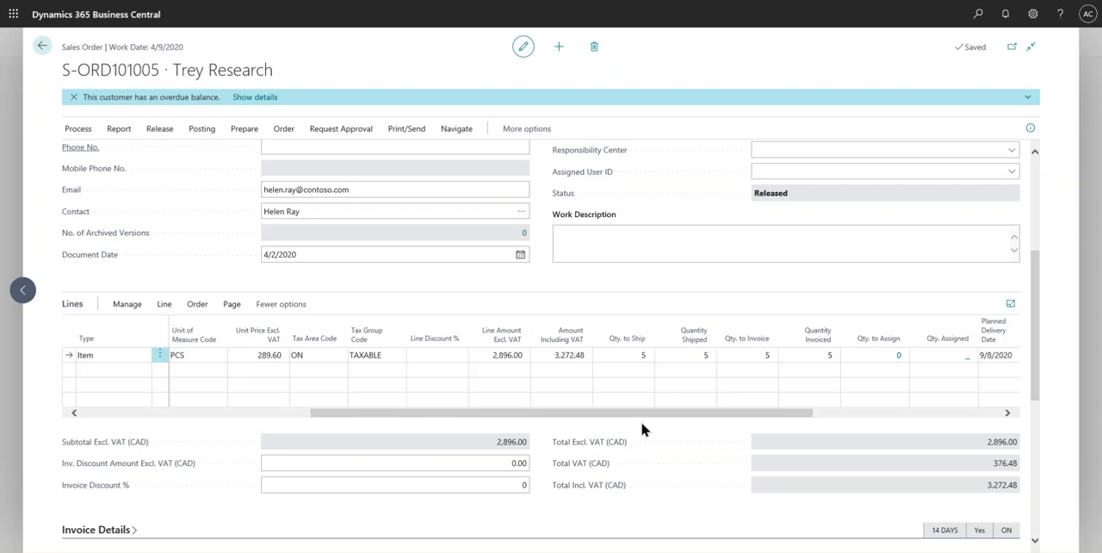
pyautogui.moveTo(639, 413); pyautogui.dragTo(697, 420)
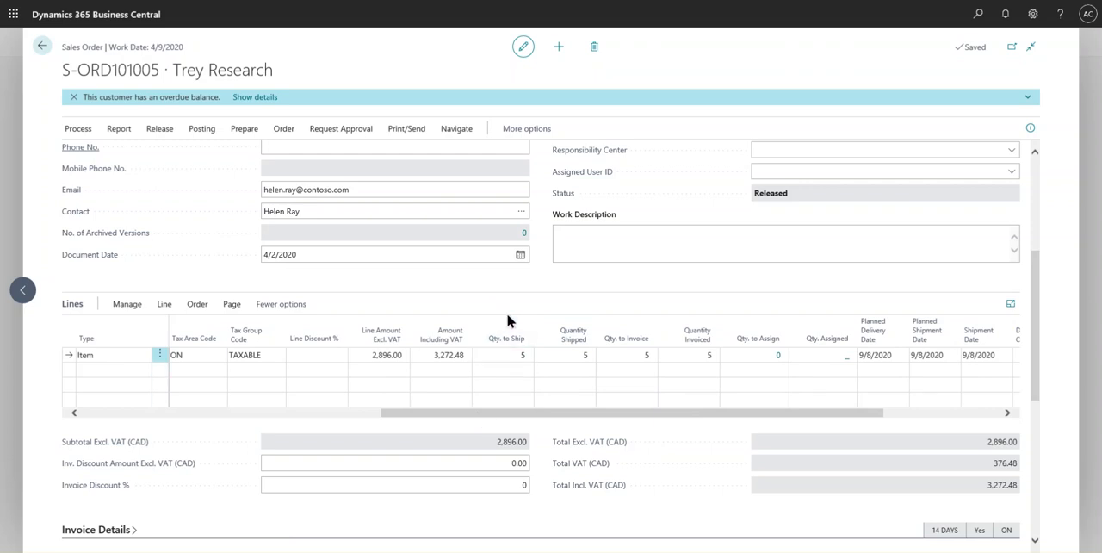
# Review the posted quantities on the line and return to the Sales Quotes list
pyautogui.click(517, 355)
pyautogui.click(40, 47)
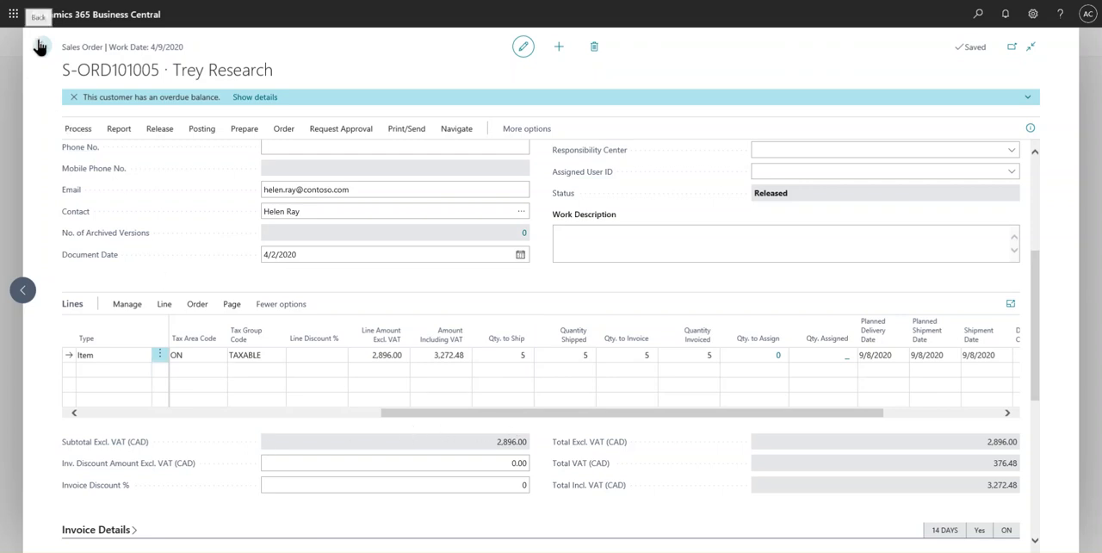